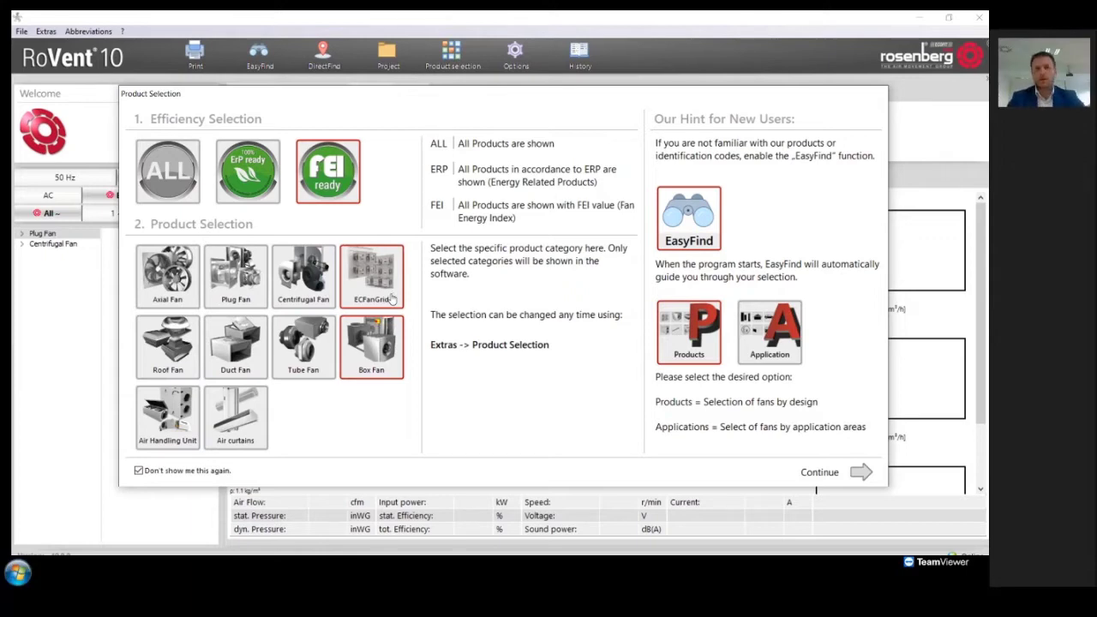
Accept the Box Fan and ECFanGrid product selection and set the density to 1.15 kg/m³ in the unit settings
left_click(862, 474)
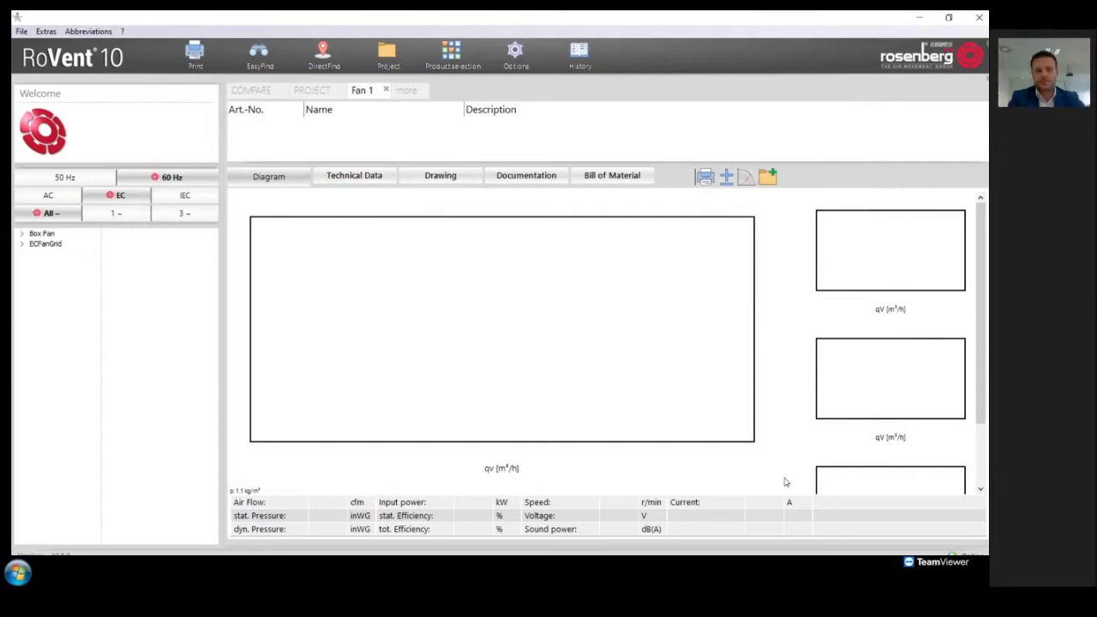
left_click(518, 55)
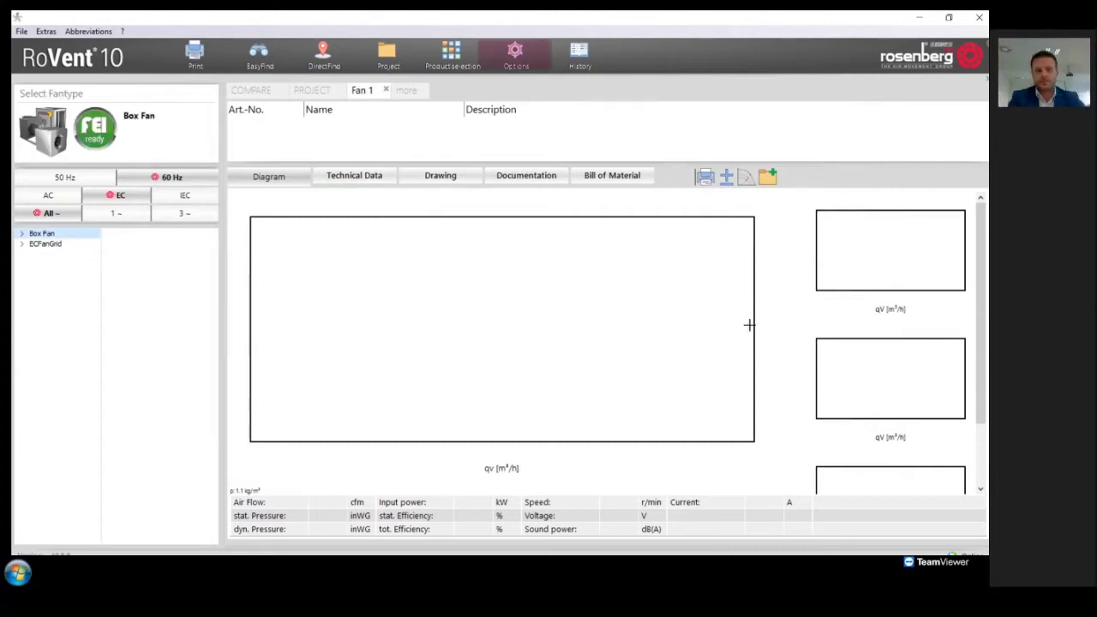
left_click(520, 55)
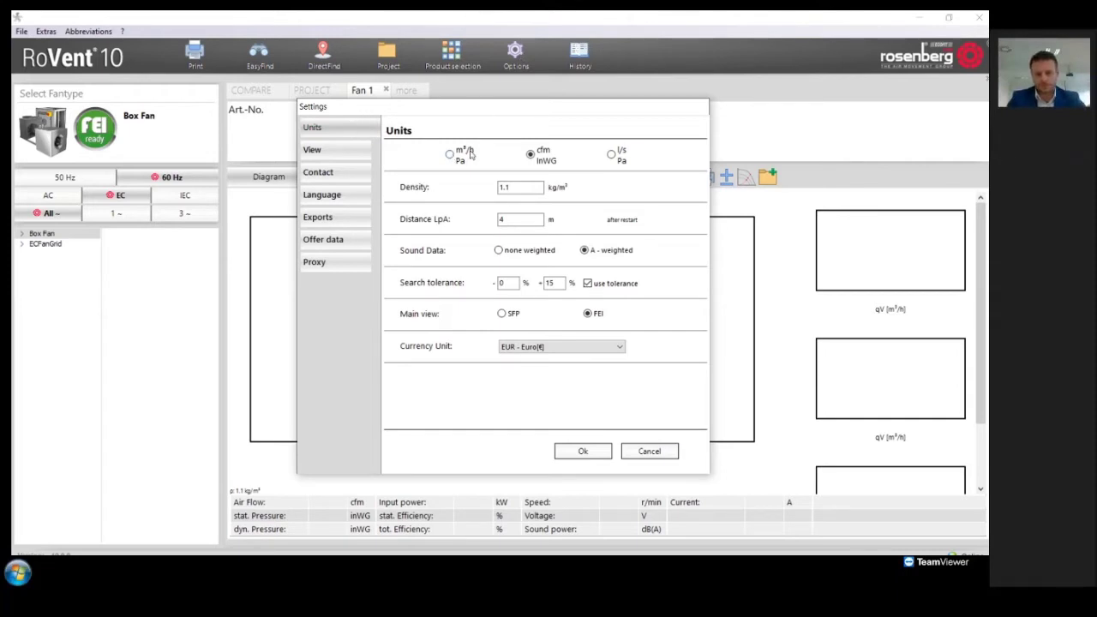
left_click(518, 187)
type("5")
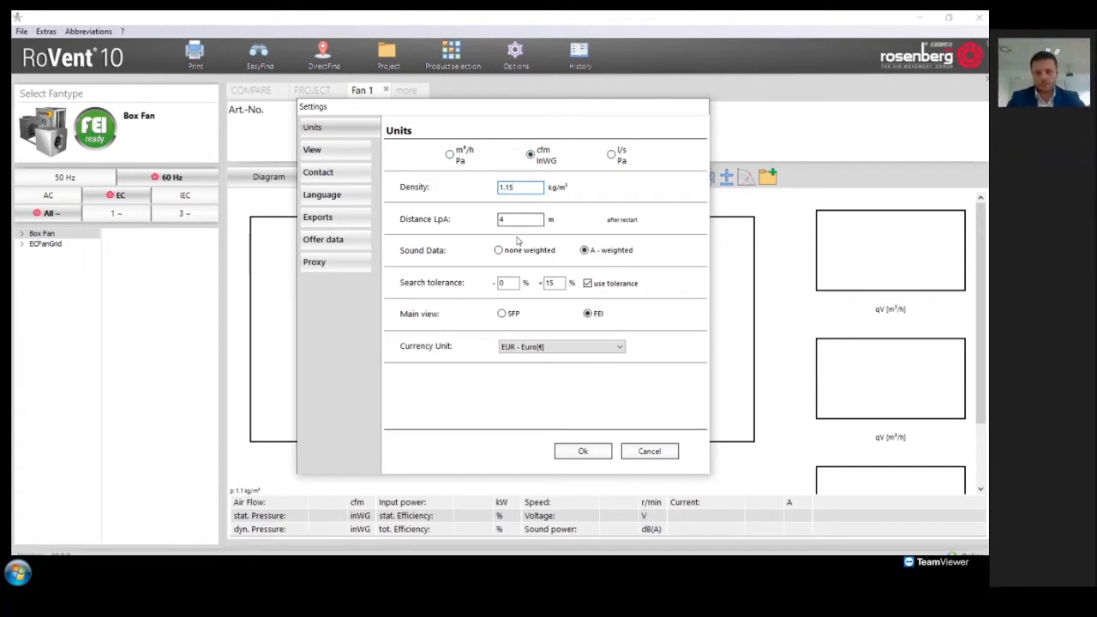
Keep the sound data A-weighted and set the lower search tolerance to 5 %
left_click(498, 250)
left_click(590, 250)
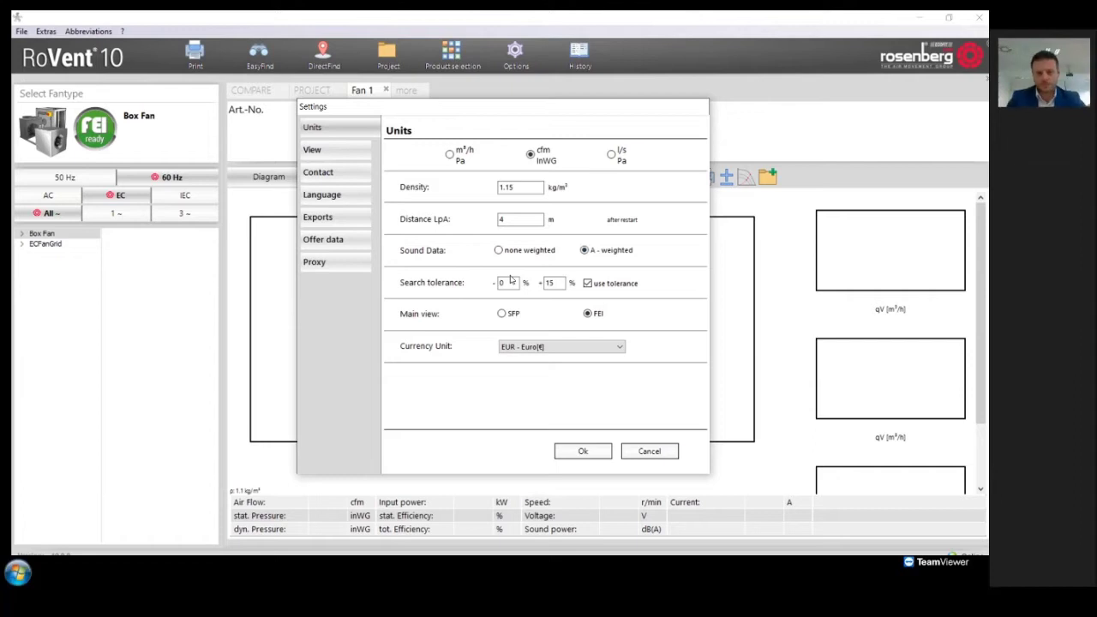
left_click_drag(507, 284, 496, 288)
type("5")
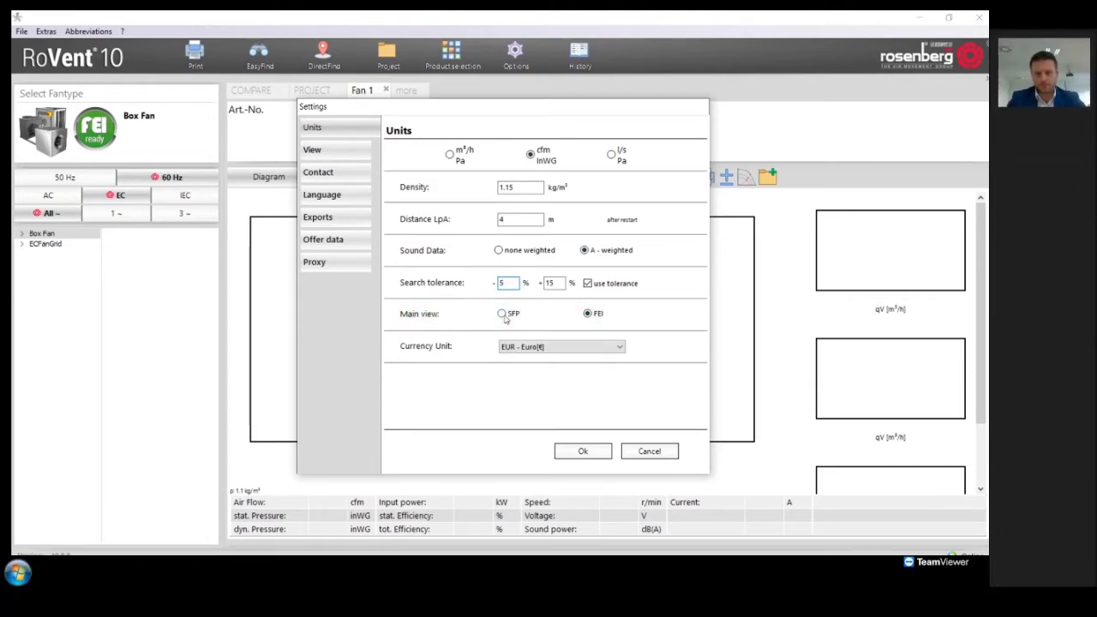
Keep FEI as the main view and set the currency unit to CAD - Kanadischer Dollar
left_click(589, 314)
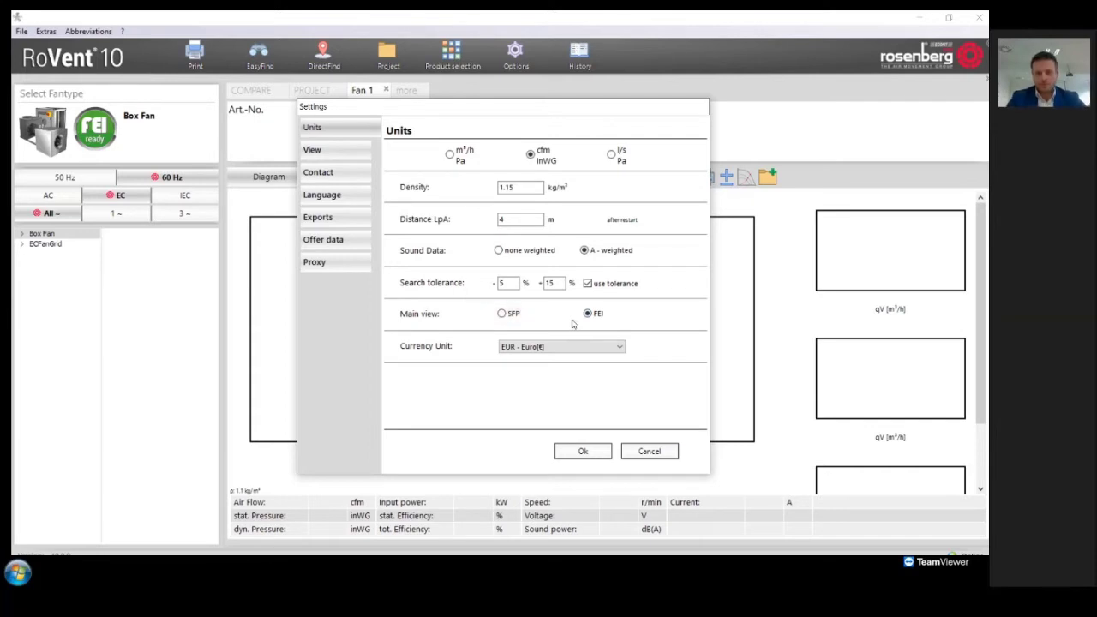
left_click(559, 348)
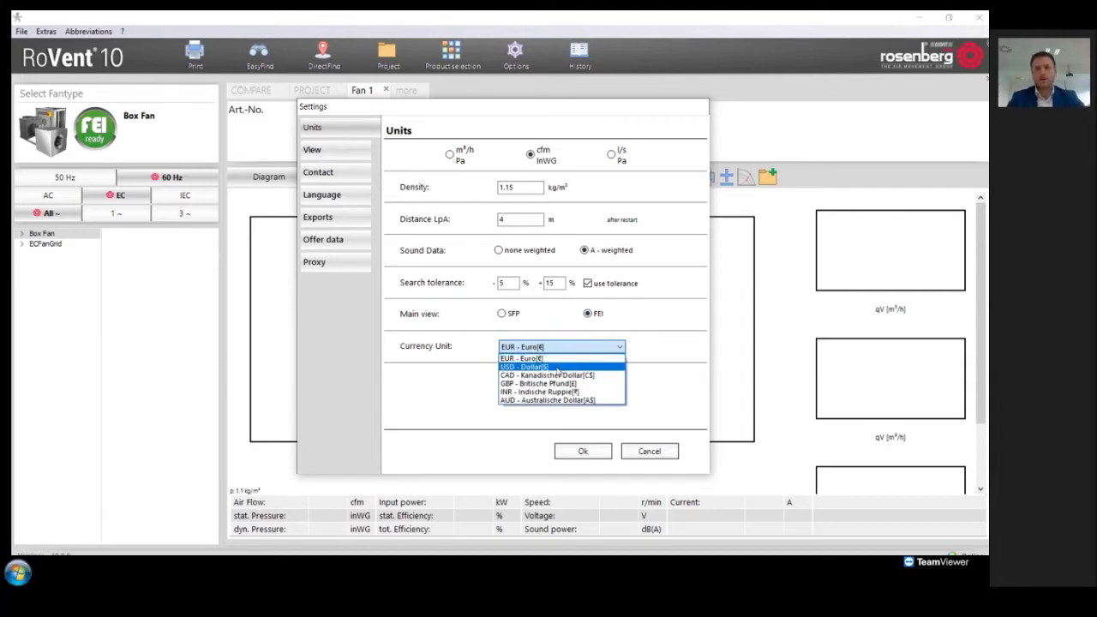
left_click(558, 376)
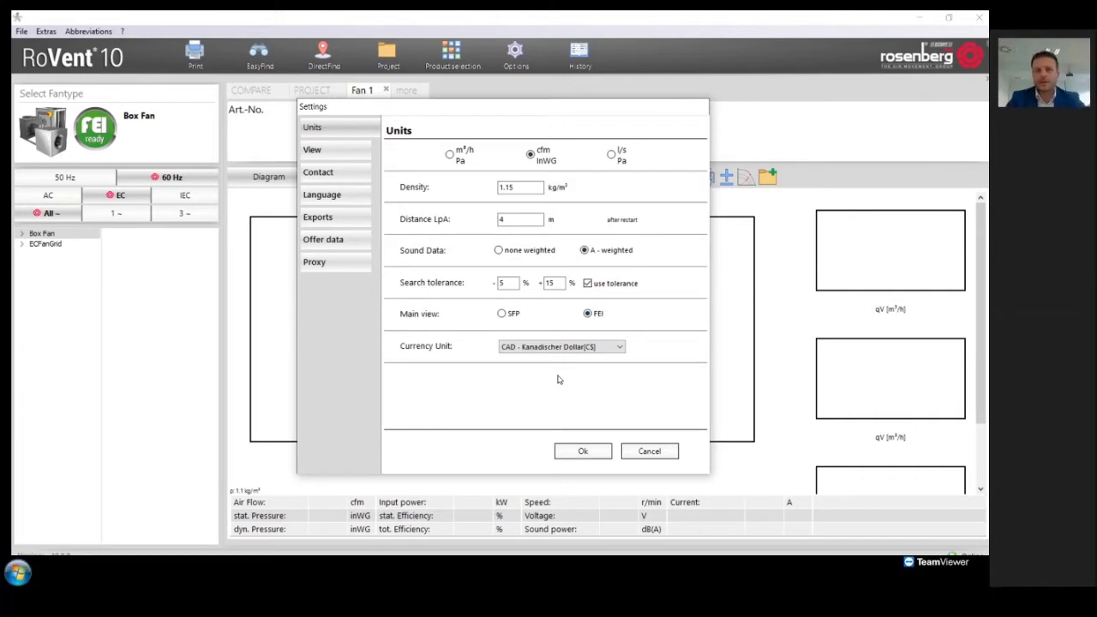
Check the view, contact and language settings, and accept the changed settings
left_click(310, 150)
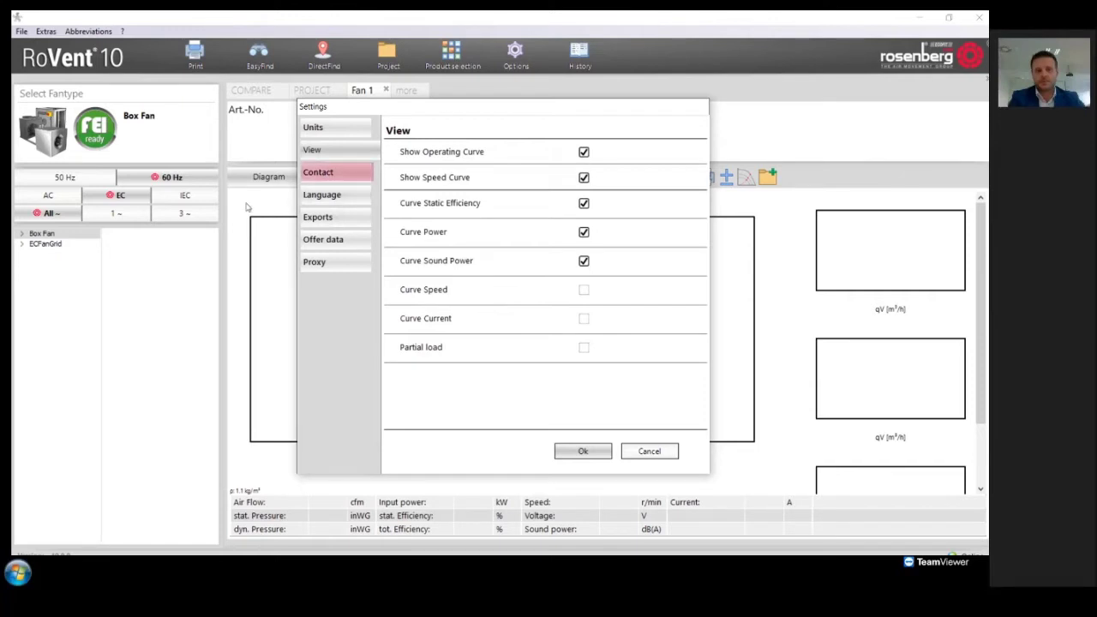
left_click(339, 174)
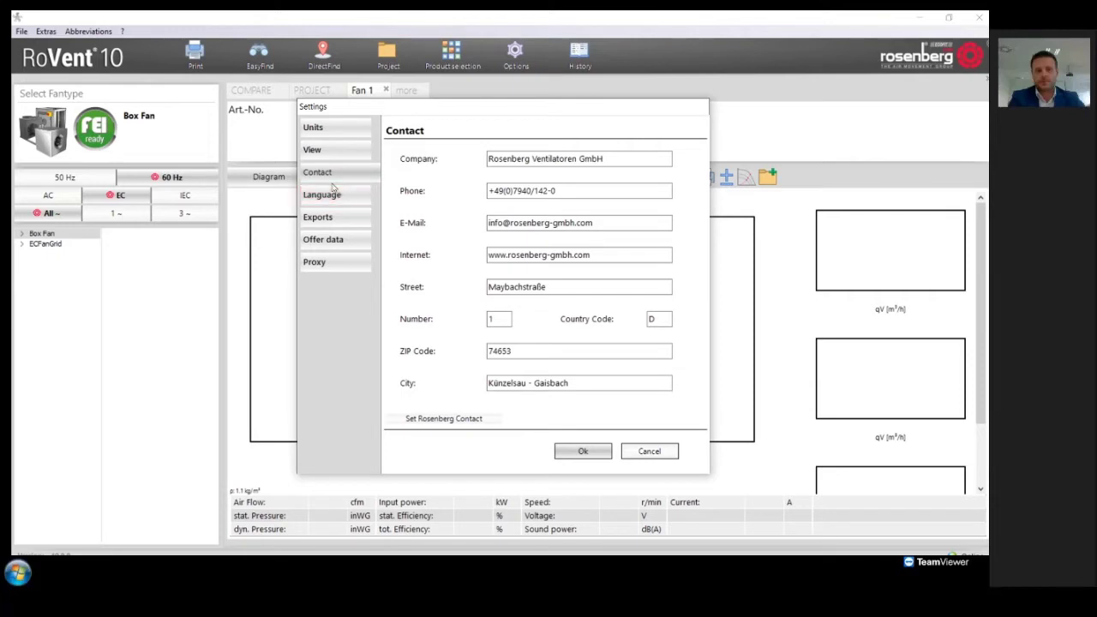
left_click(325, 196)
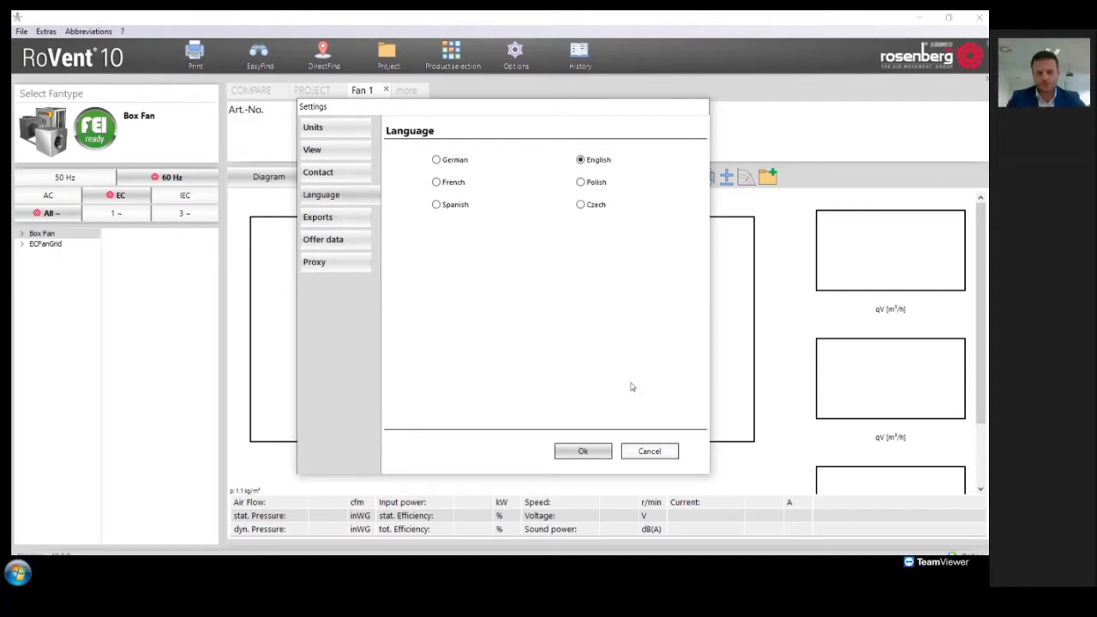
left_click(591, 451)
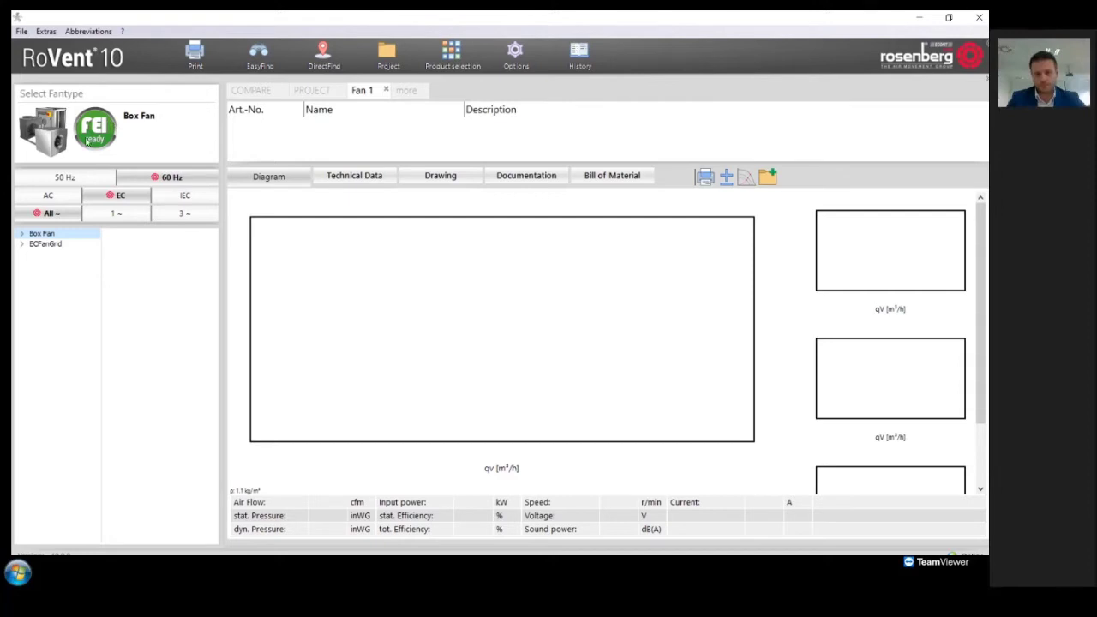
Try the three-phase filter for 60 Hz EC fans and restore the filter to all phases
left_click(167, 179)
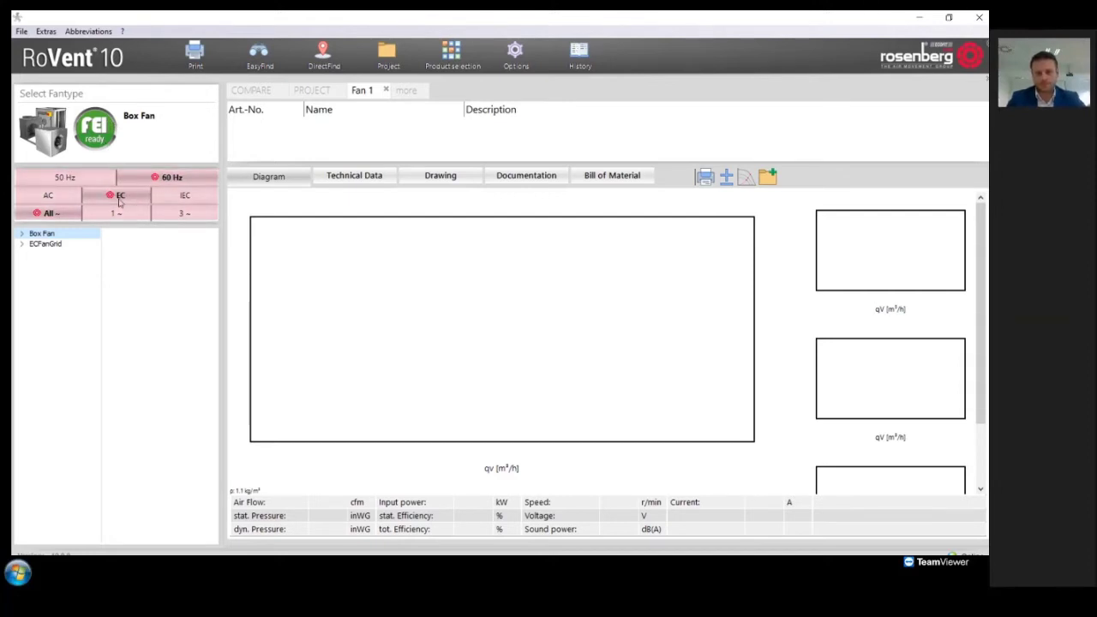
left_click(181, 212)
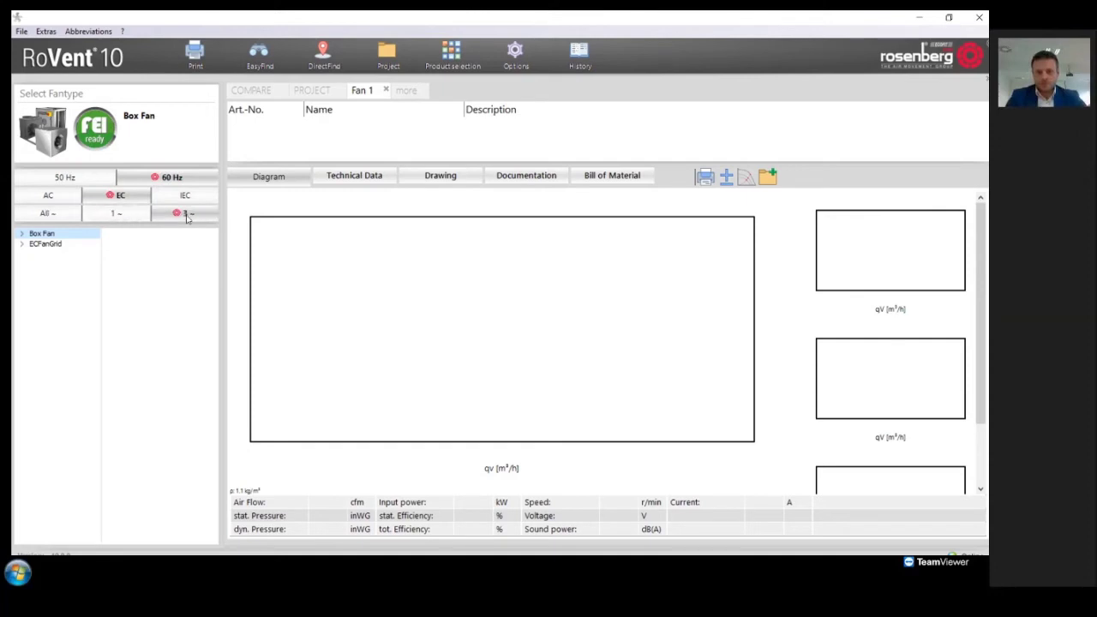
left_click(44, 212)
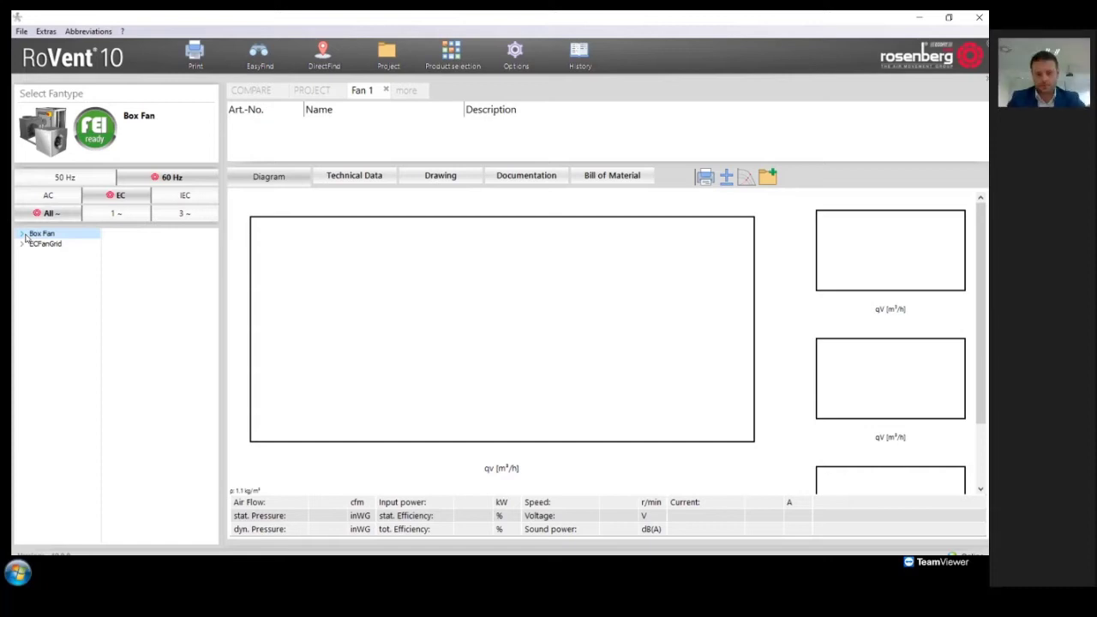
Load the 80-500-G.5HF box fan from the UNO_G series' 1~ 200-277 V group
left_click(26, 237)
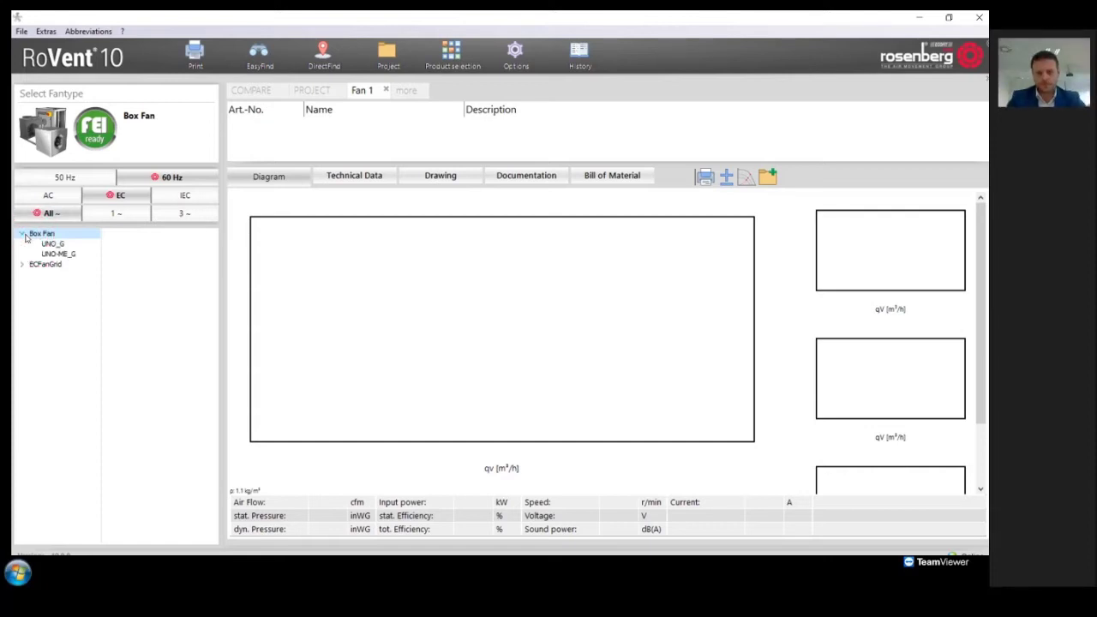
left_click(53, 245)
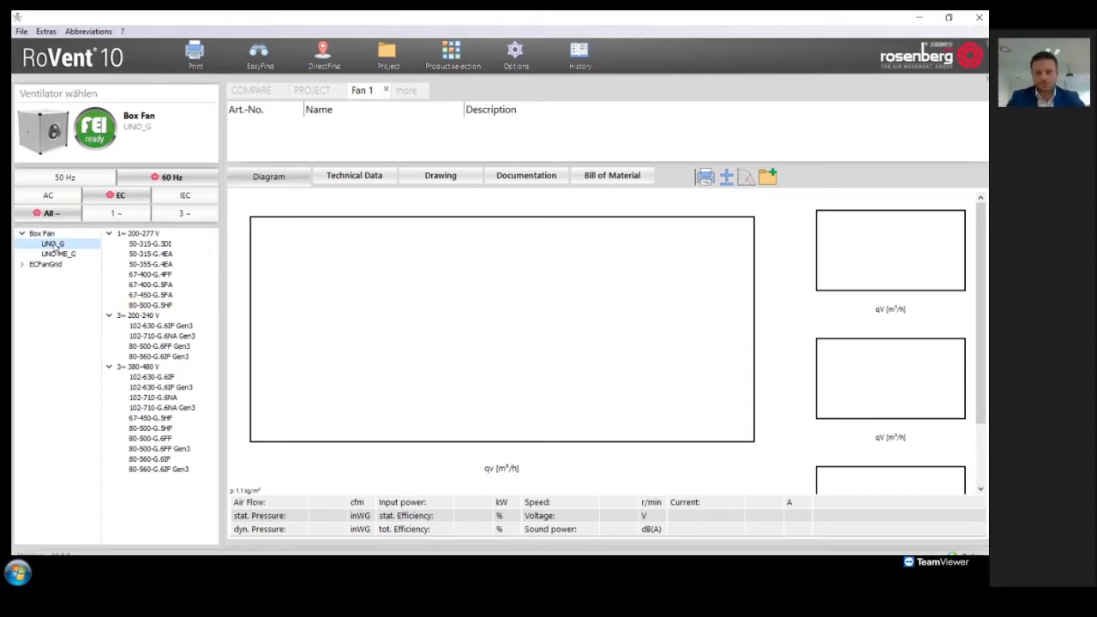
left_click(148, 305)
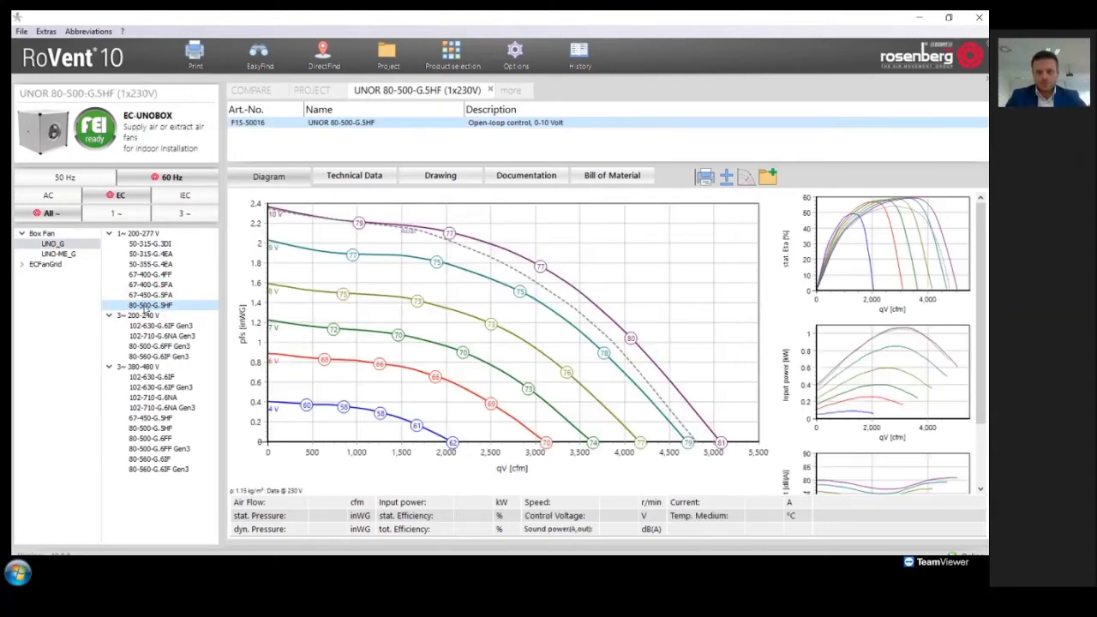
Try several freehand operating points on the fan's performance diagram
left_click(354, 296)
left_click_drag(354, 296, 313, 225)
left_click_drag(251, 177, 250, 127)
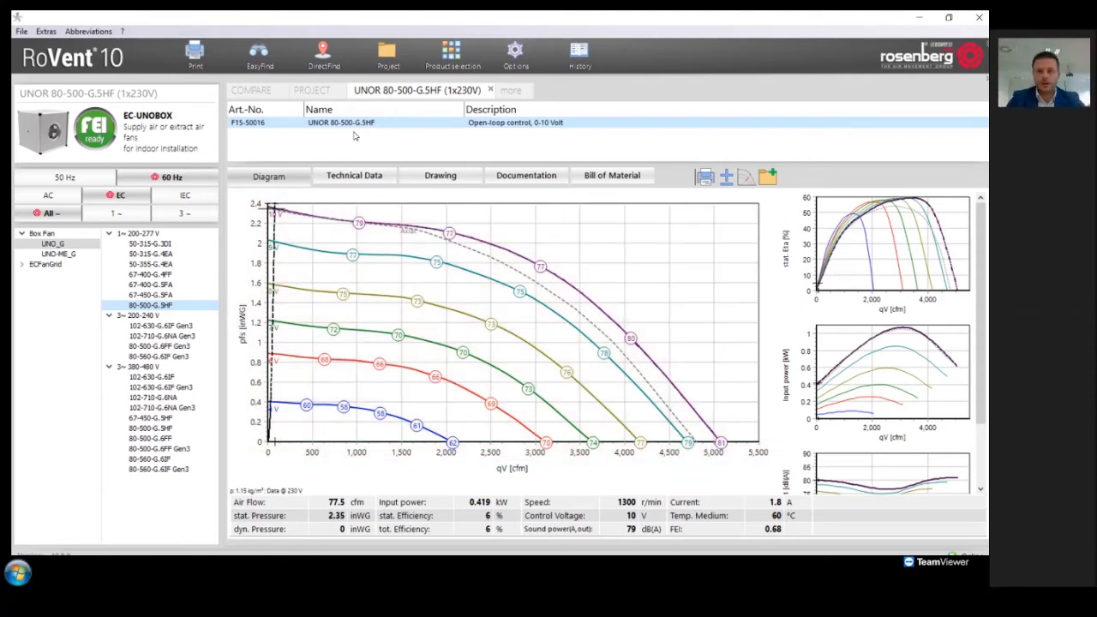
left_click_drag(339, 279, 387, 230)
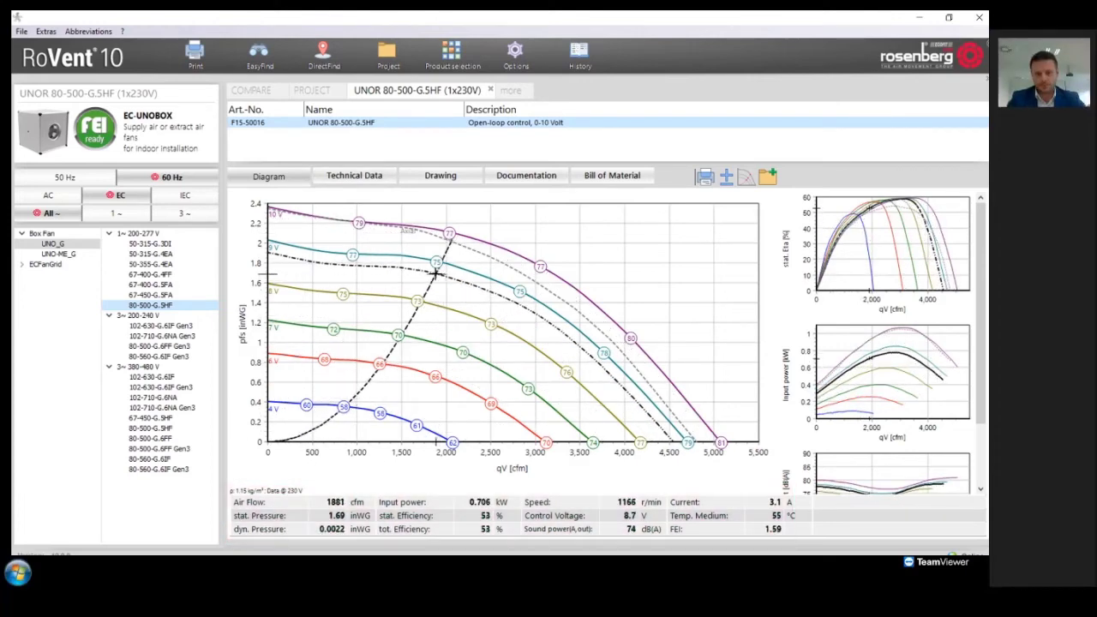
Set the operating point to an air flow of 4000 cfm and a pressure of 2.2 inWG
double_click(438, 273)
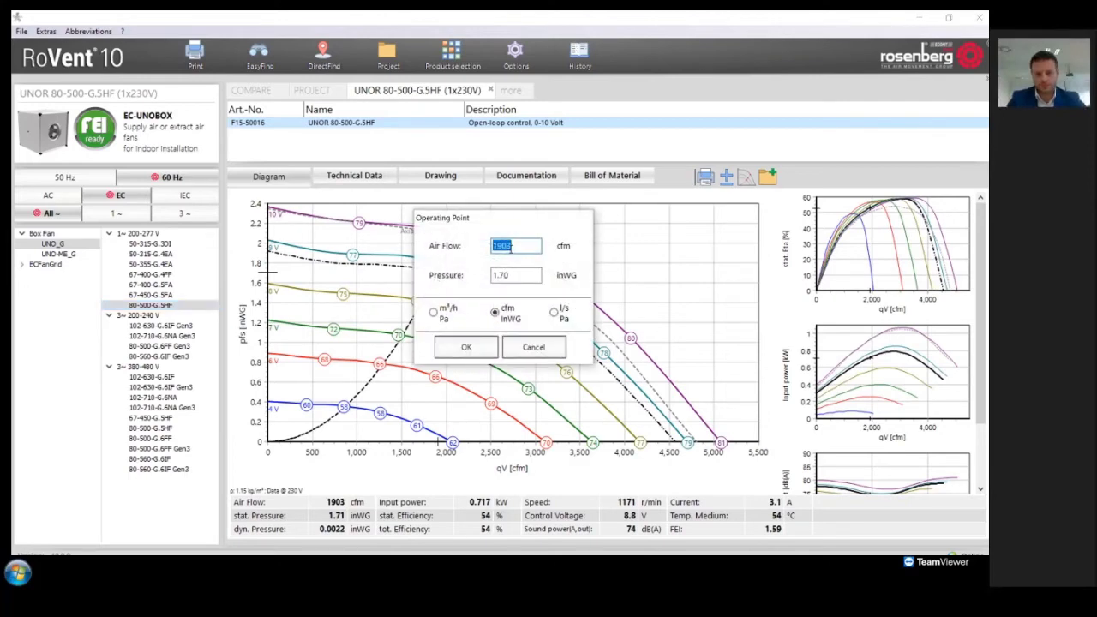
type("4000")
left_click(512, 276)
double_click(512, 275)
type("2.2")
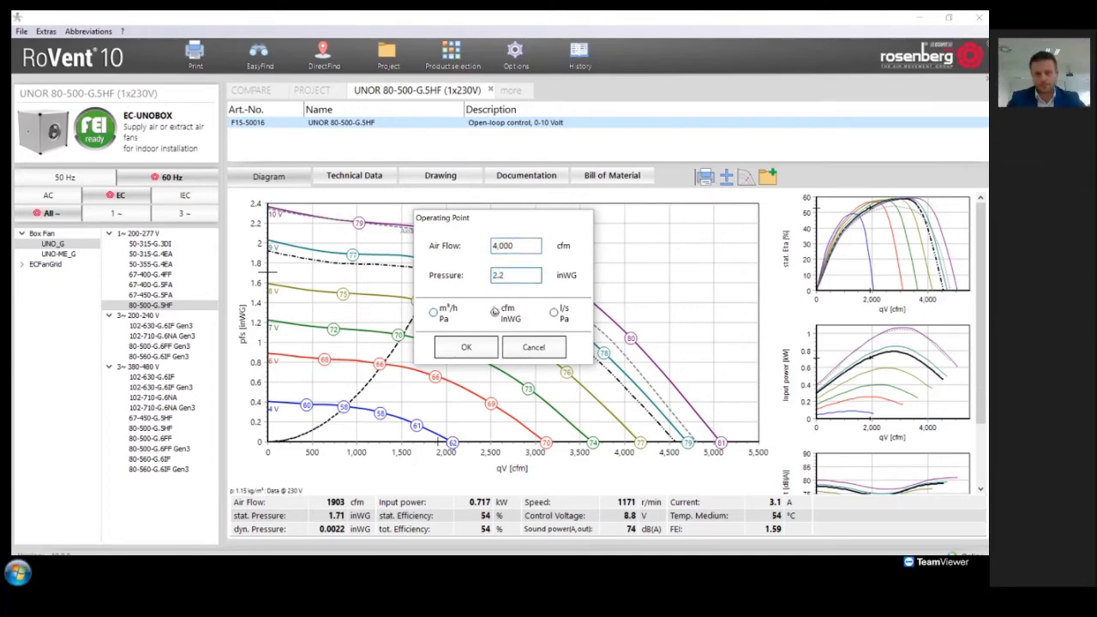
left_click(468, 346)
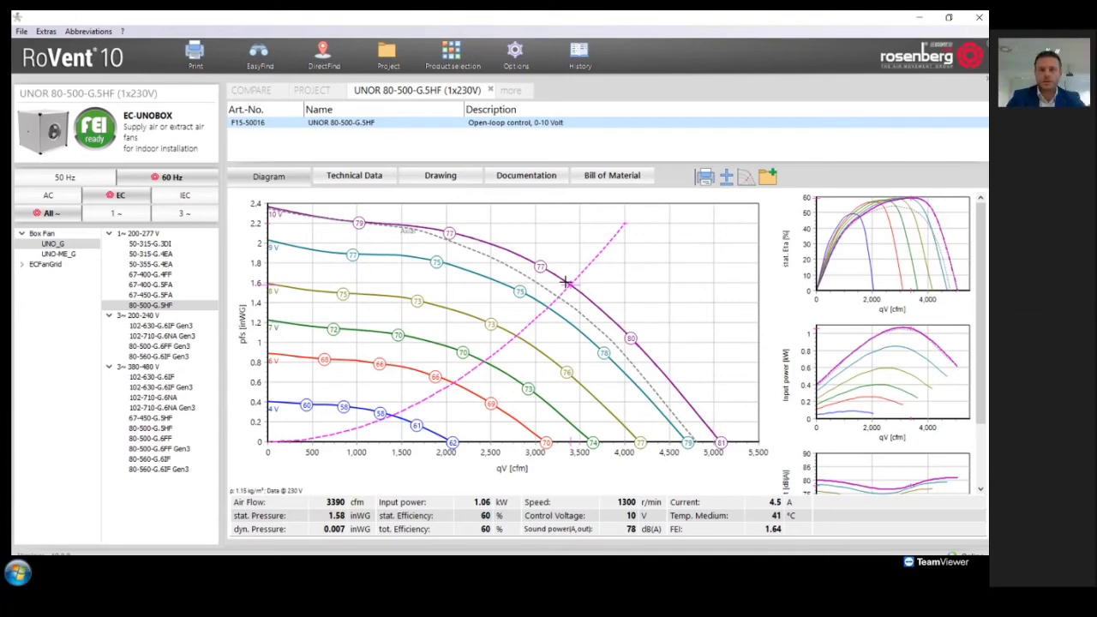
Set the number of fans operating in parallel to 3 for the 80-500-G.5HF
left_click(726, 177)
left_click(532, 279)
left_click(532, 278)
left_click(478, 308)
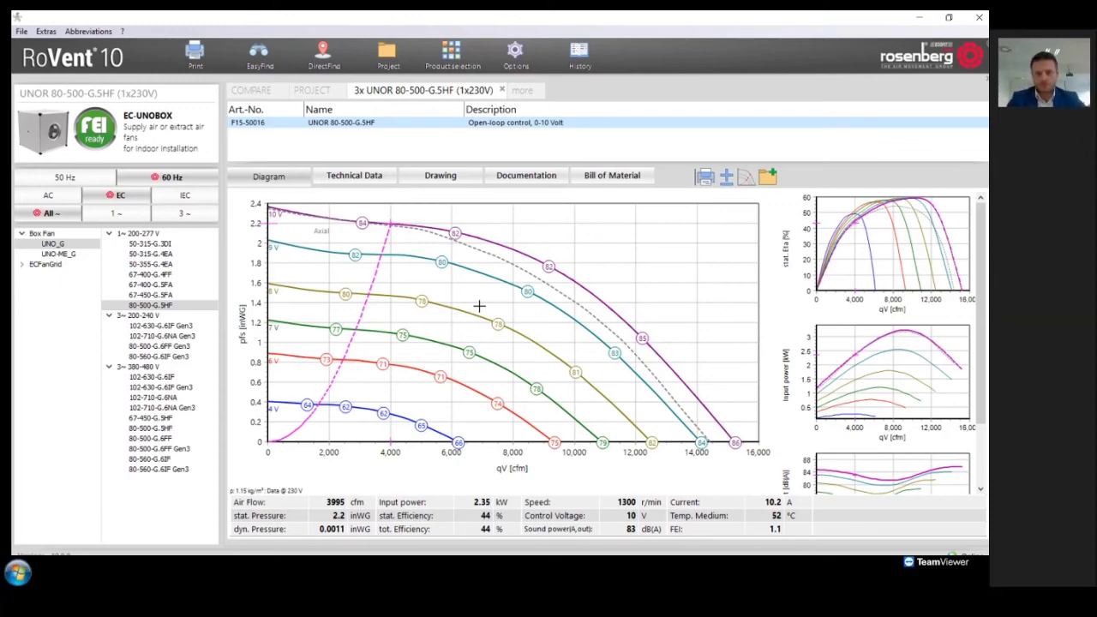
Switch to the three-phase 200-240 V fan 80-500-G.6FF Gen3 and set the number of fans to 1
left_click(159, 346)
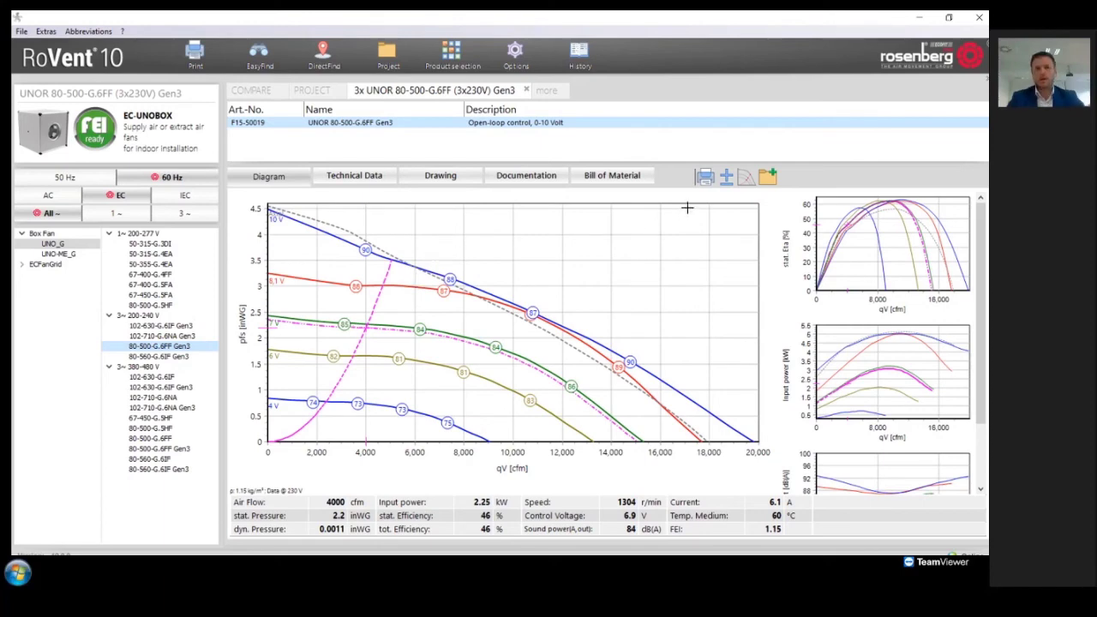
left_click(727, 180)
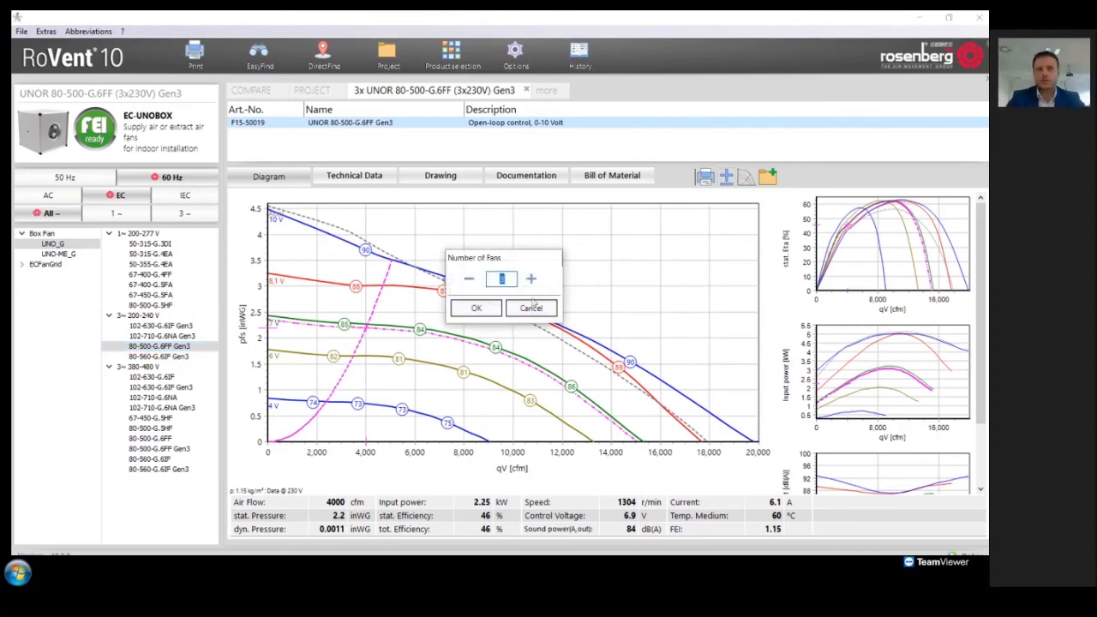
left_click(469, 284)
left_click(469, 284)
left_click(477, 308)
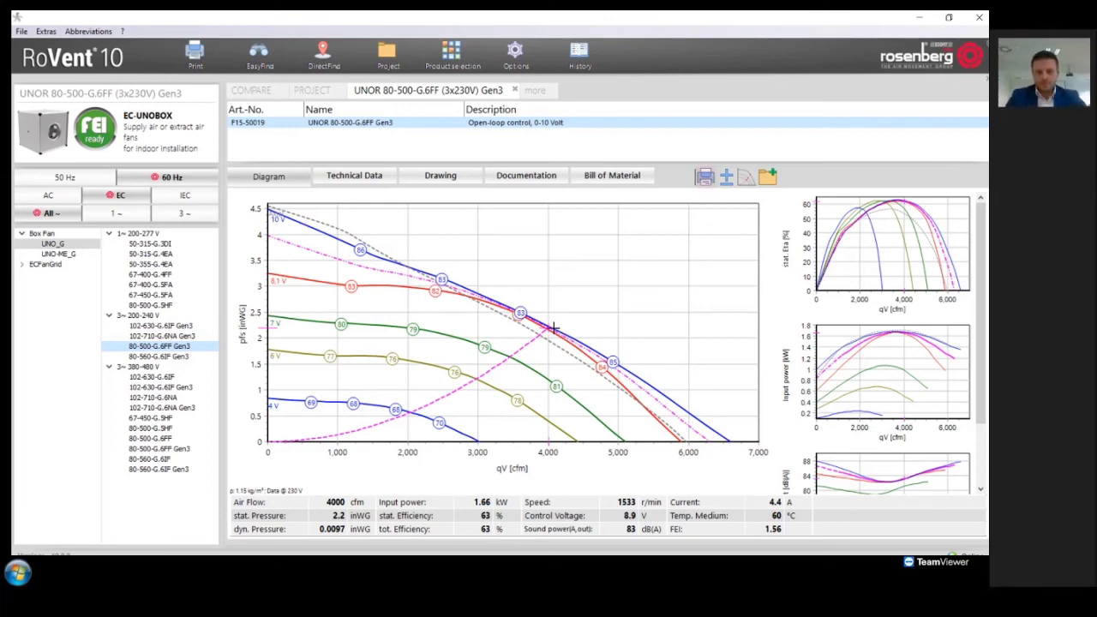
Generate the fan's compact data sheet in English with characteristic curves included
left_click(707, 177)
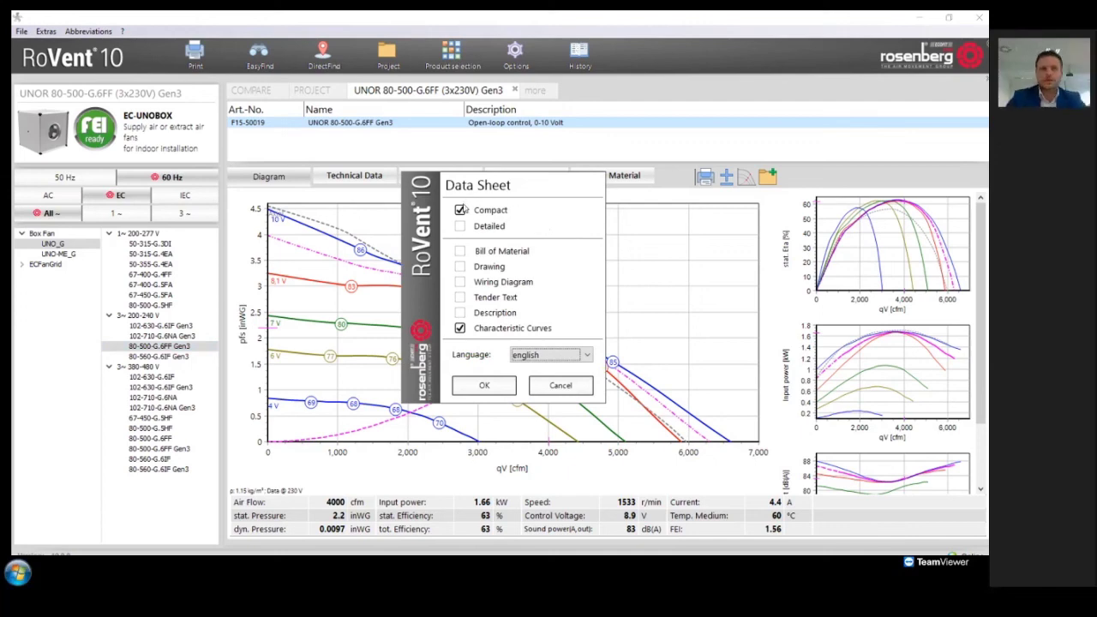
left_click(459, 227)
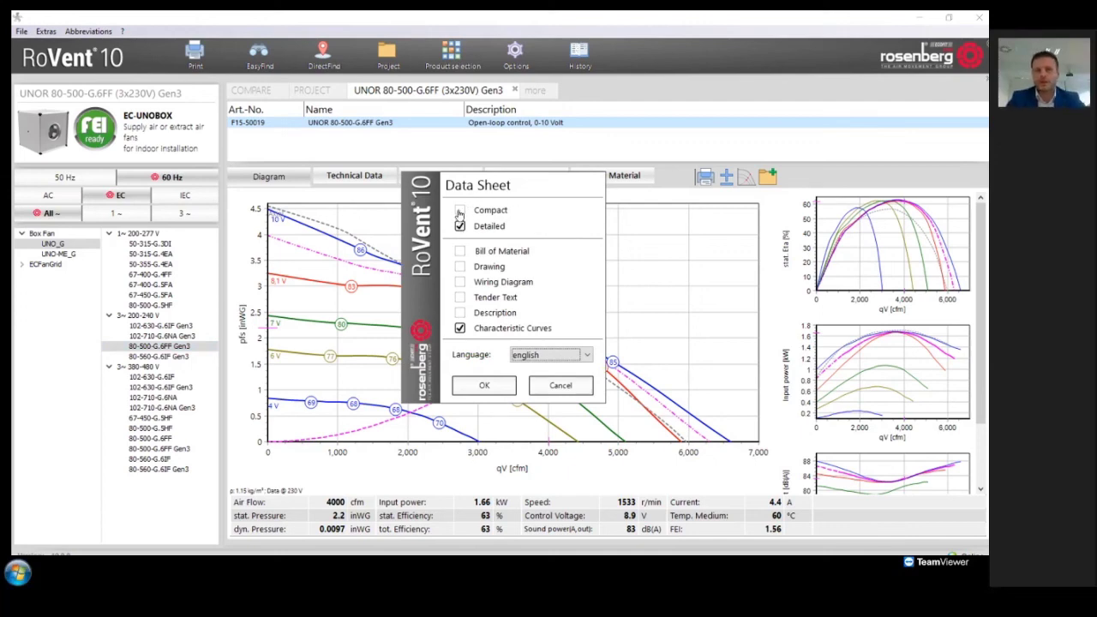
left_click(459, 211)
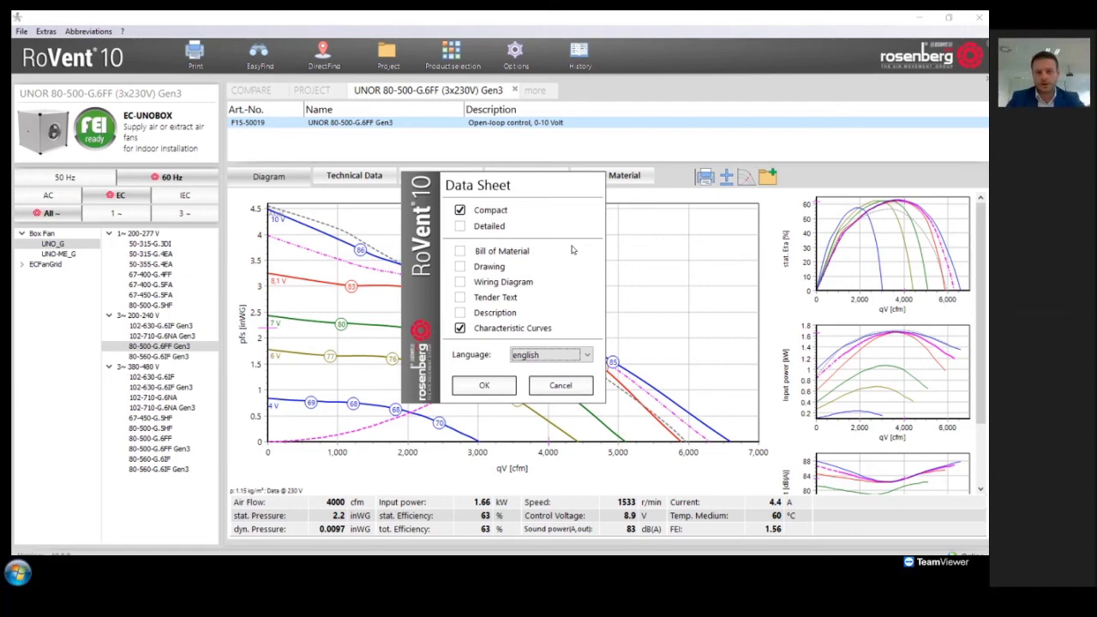
left_click(587, 358)
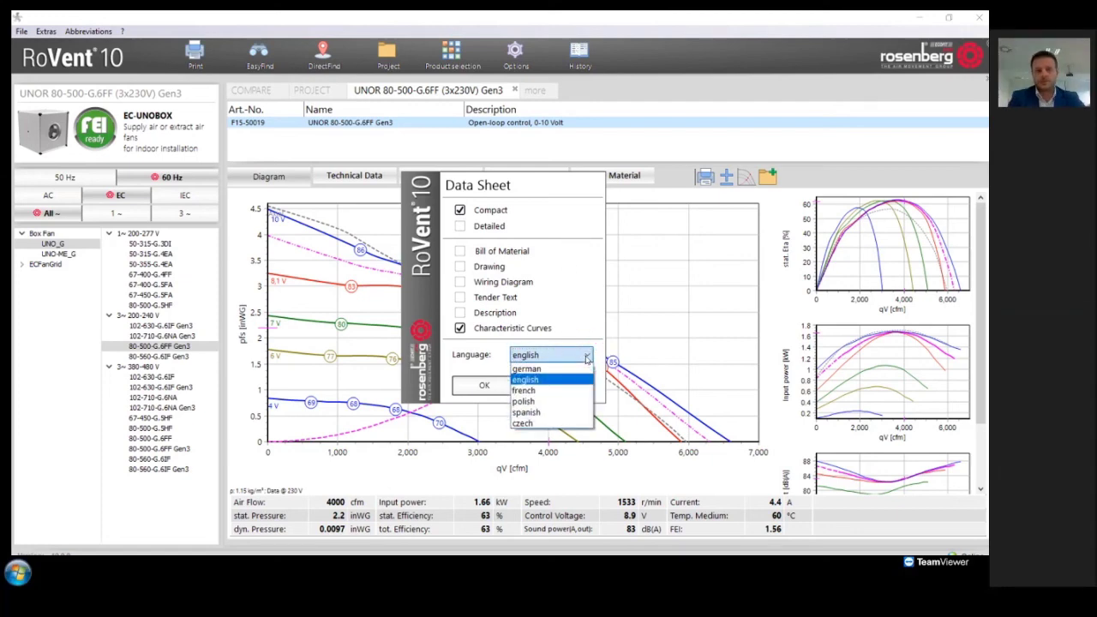
left_click(536, 367)
left_click(485, 387)
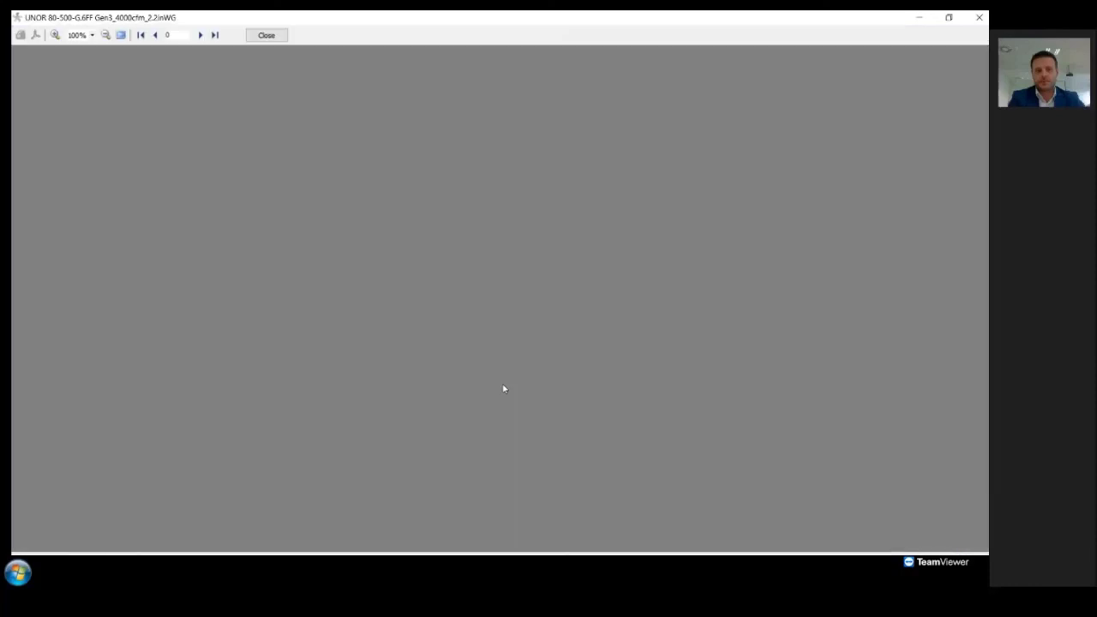
Start printing the data sheet with Microsoft Print to PDF as the printer
scroll(507, 388, "down", 12)
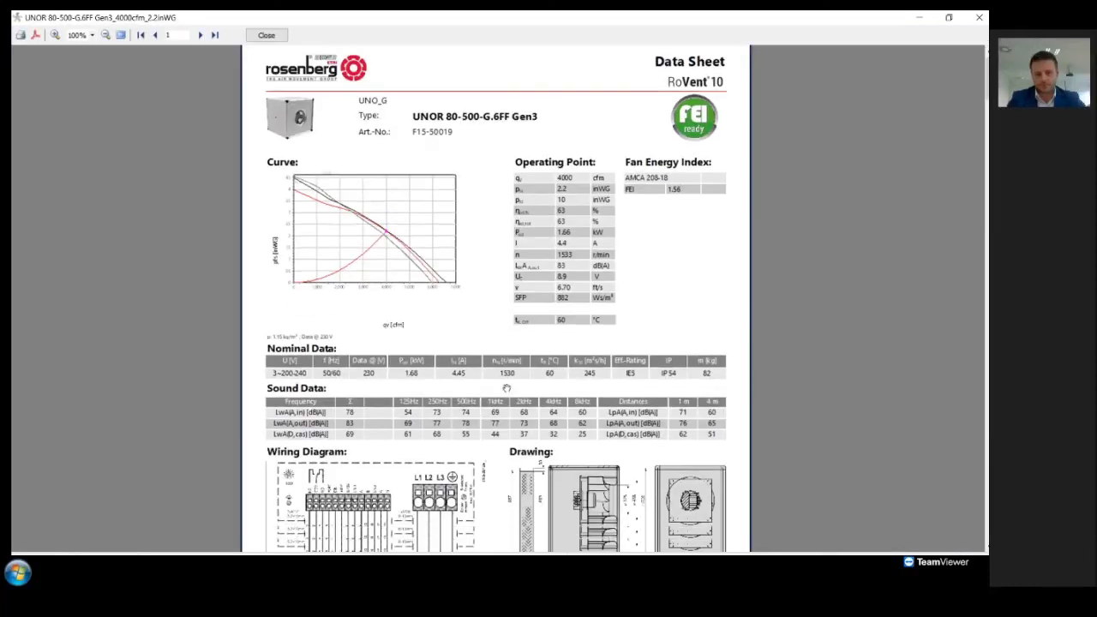
scroll(506, 388, "down", 10)
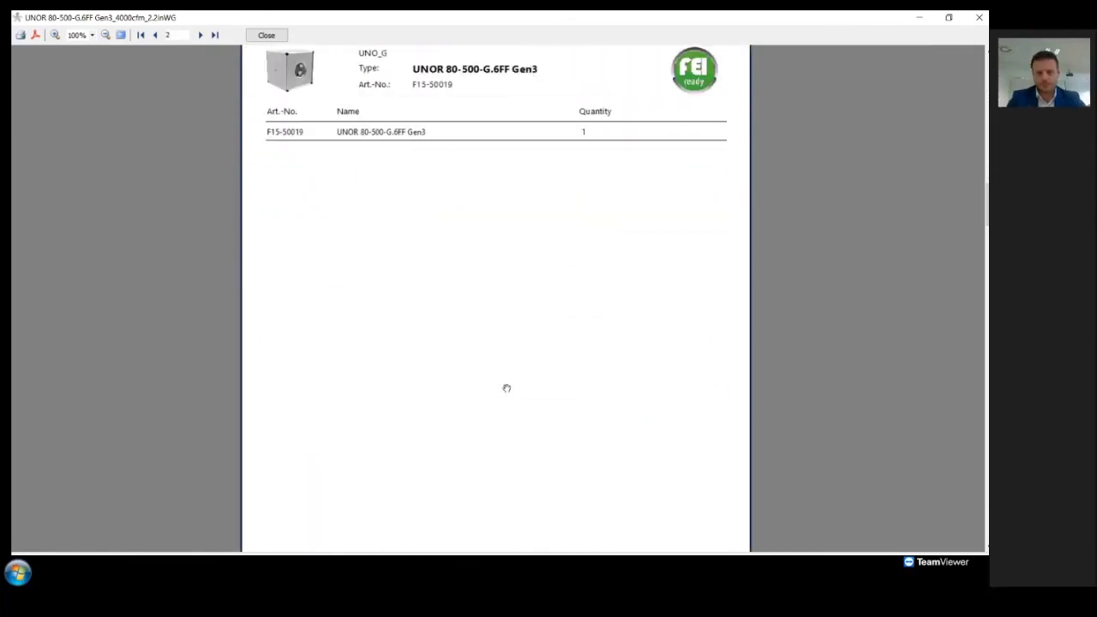
scroll(507, 389, "up", 7)
scroll(506, 388, "up", 10)
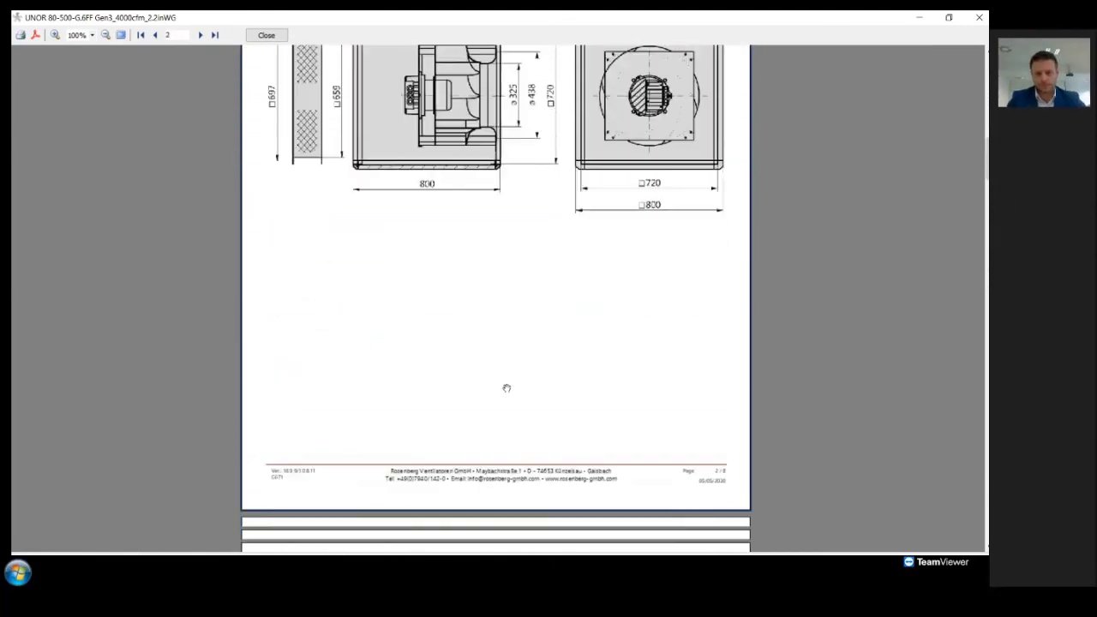
key("ctrl+p")
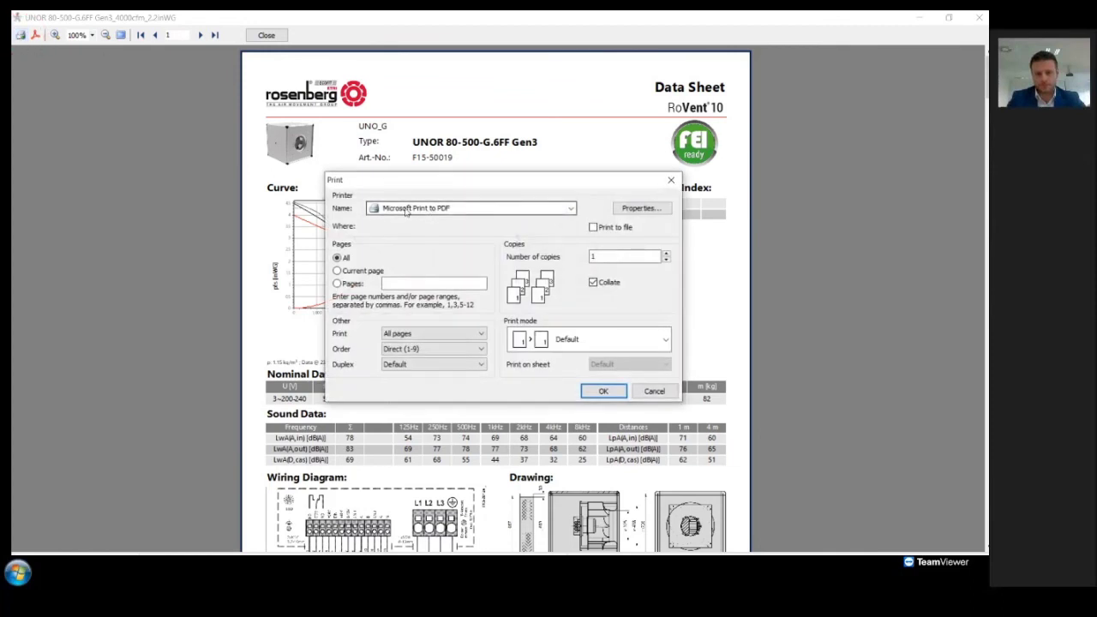
left_click(437, 208)
left_click(437, 210)
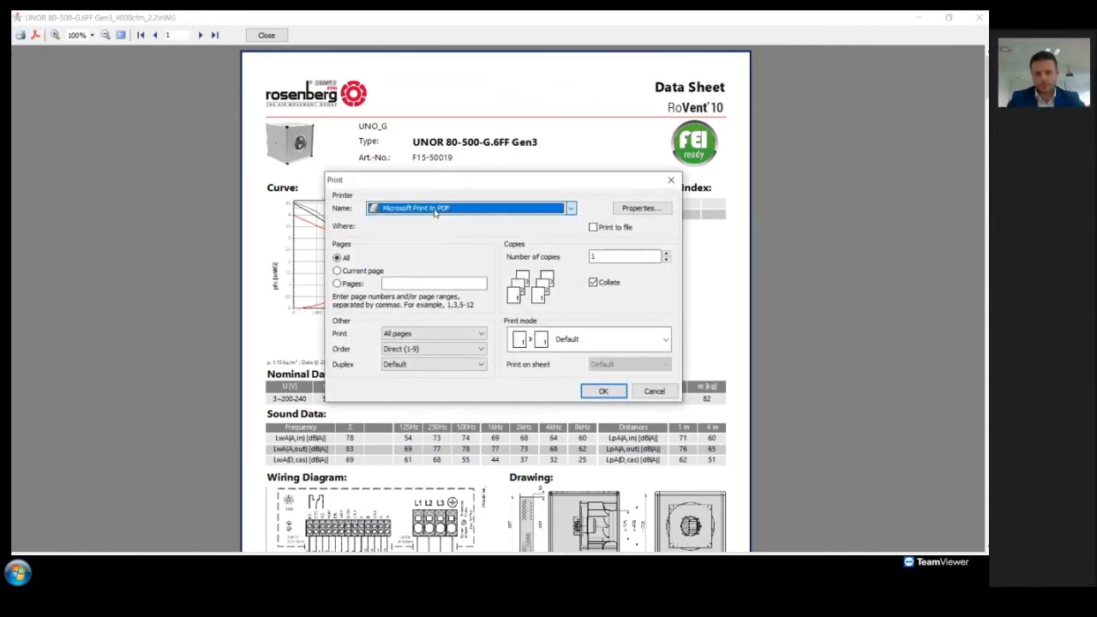